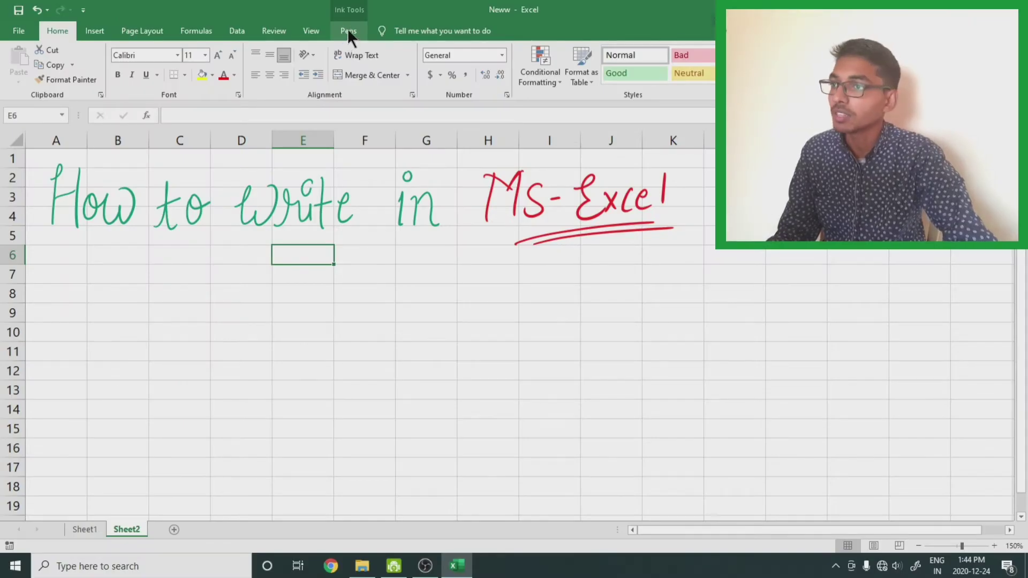
Set the ink pen to green with a chosen line thickness
click(349, 32)
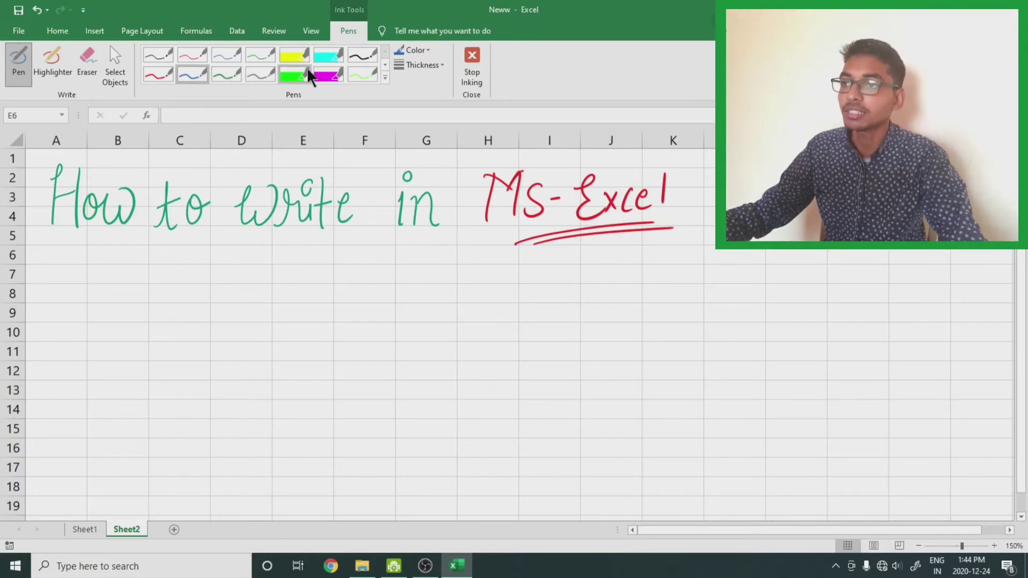
click(425, 50)
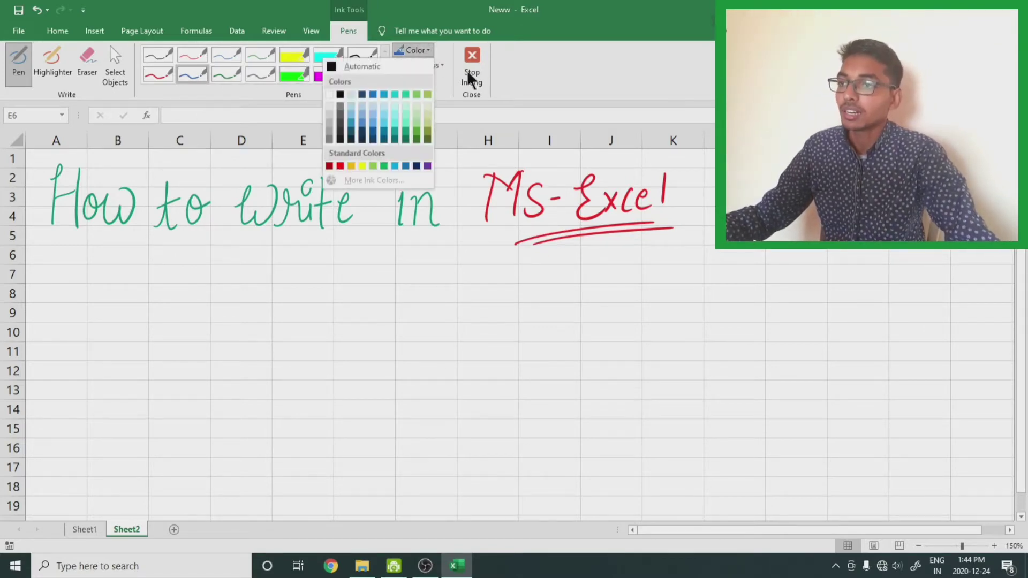
click(417, 129)
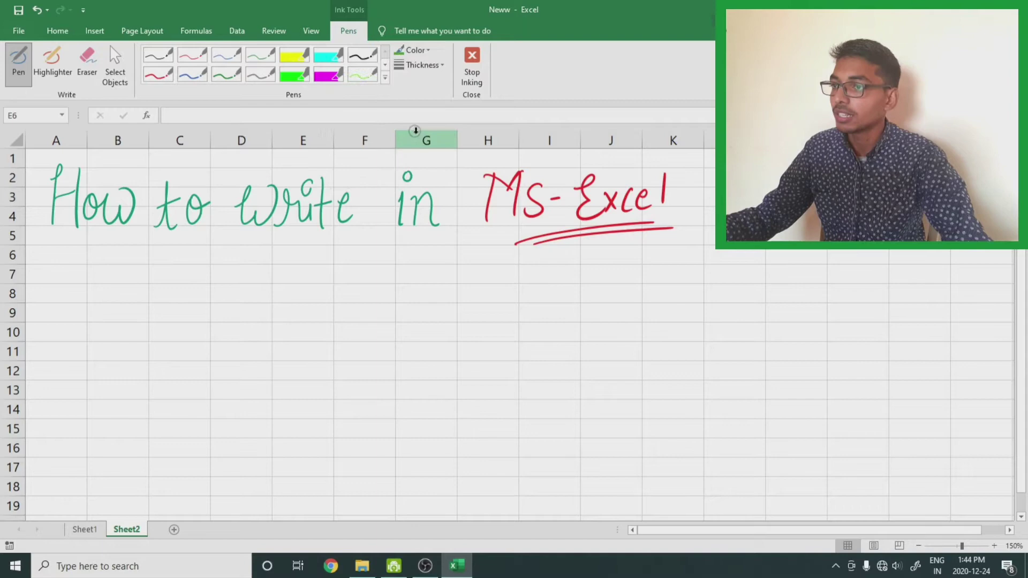
click(432, 65)
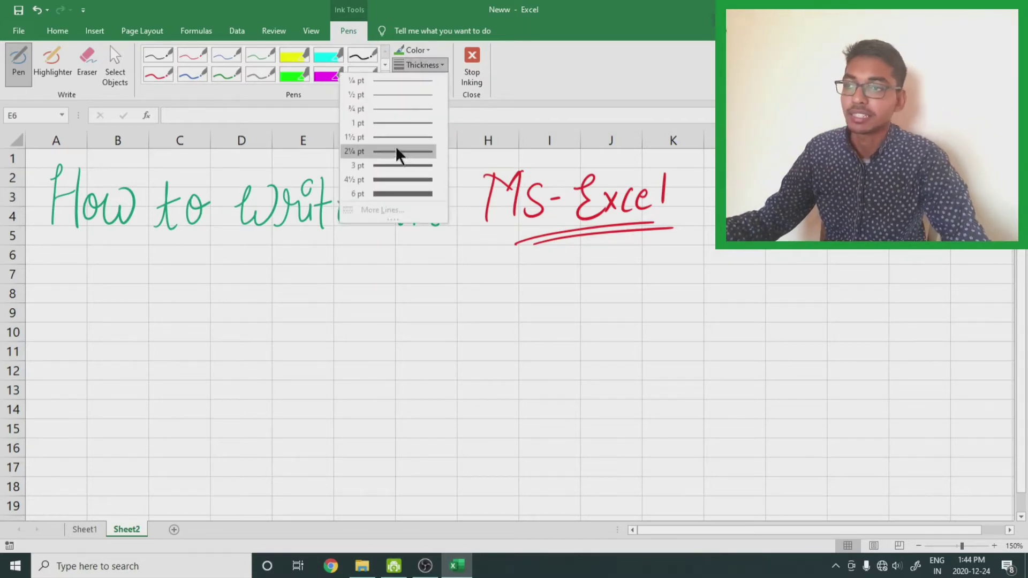
click(393, 166)
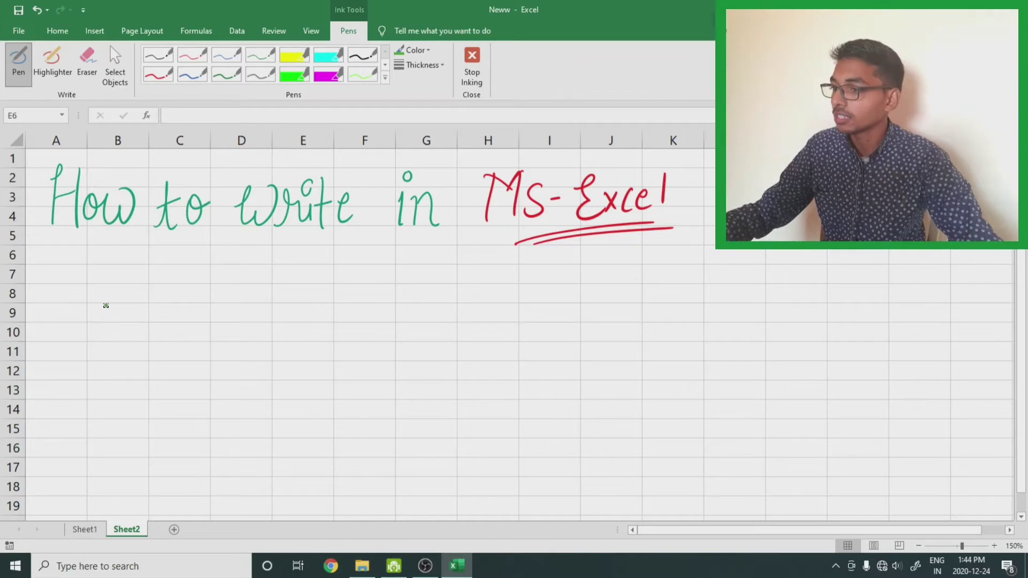
Handwrite 'So nice!!' in green ink around rows 8–12 and underline 'nice'
mouse_move(86, 318)
mouse_down()
mouse_move(98, 312)
mouse_move(103, 368)
mouse_up()
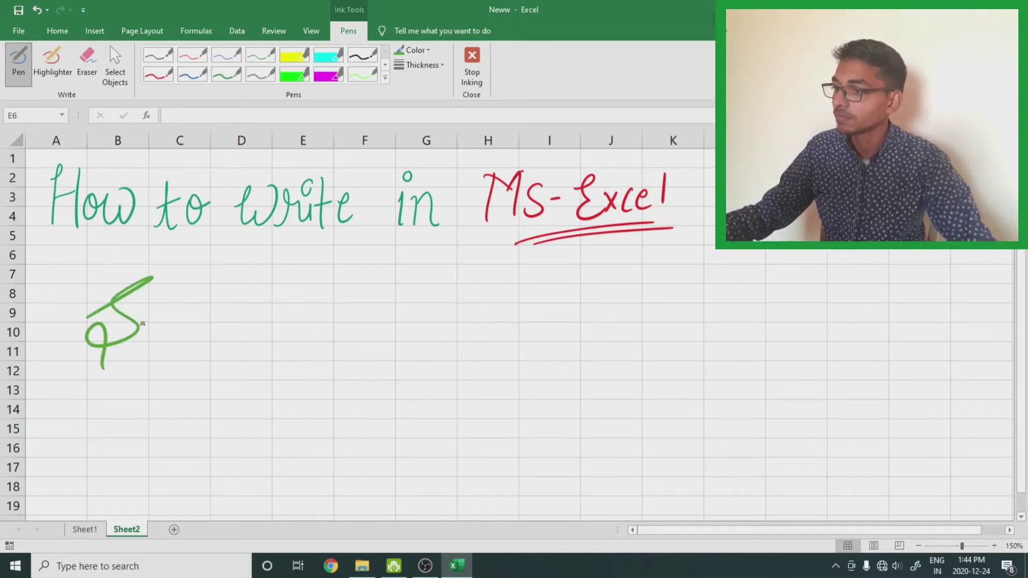
drag(146, 319, 222, 328)
drag(216, 294, 260, 319)
click(280, 319)
mouse_move(282, 284)
mouse_down()
mouse_move(279, 311)
mouse_move(302, 309)
mouse_up()
click(304, 318)
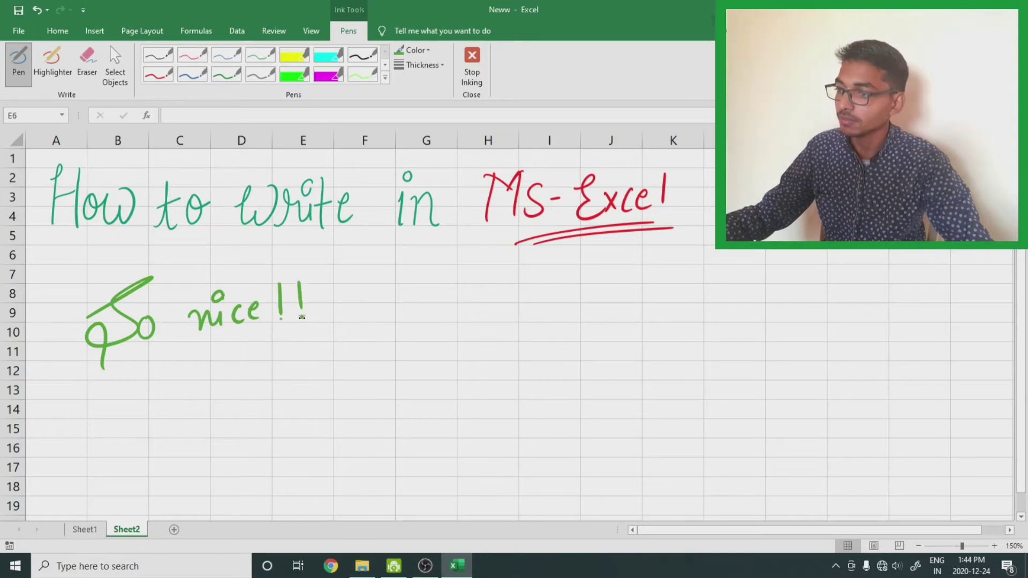
drag(193, 351, 262, 330)
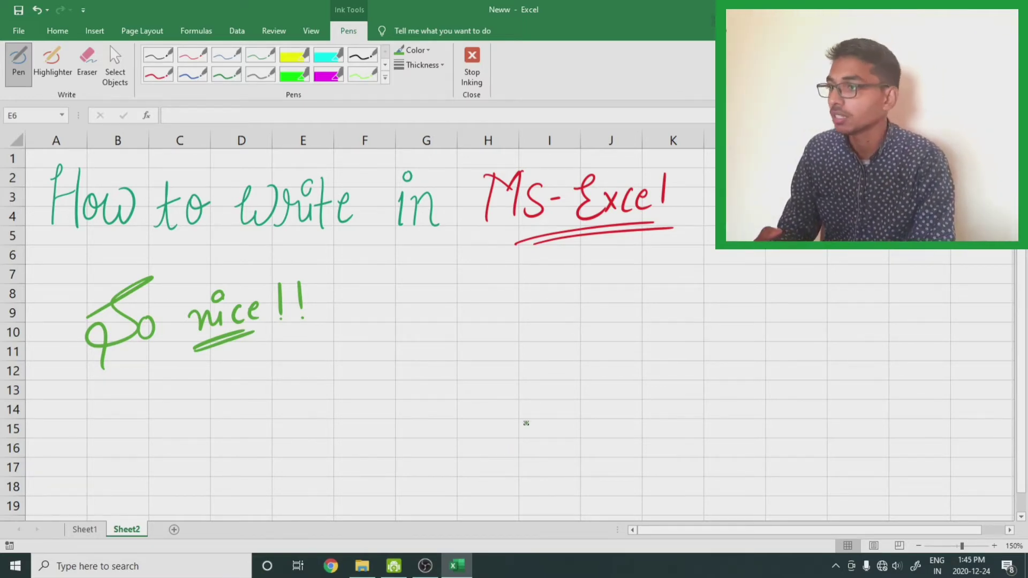
Return to the Home ribbon and open the File backstage start screen
click(55, 31)
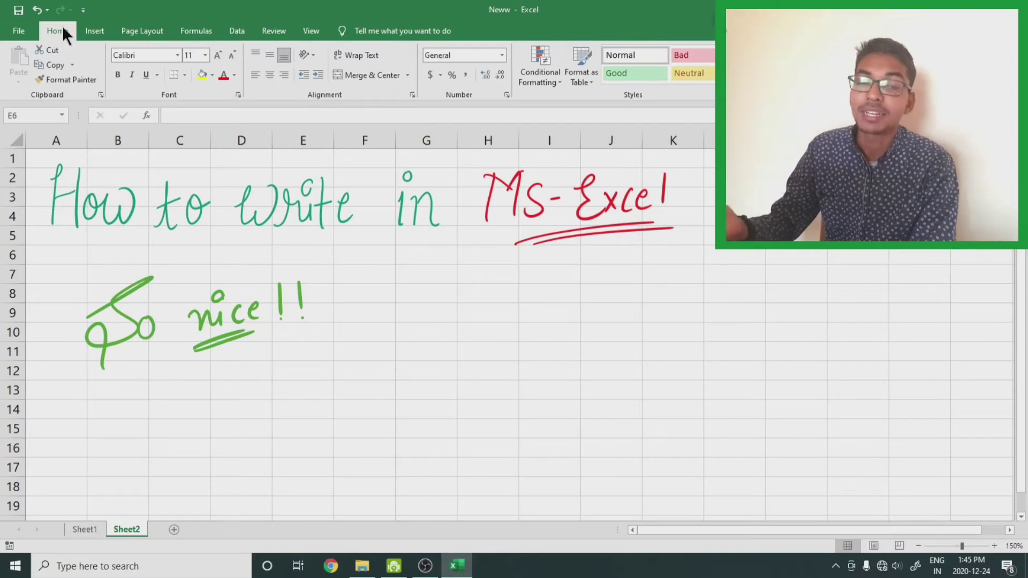
click(14, 32)
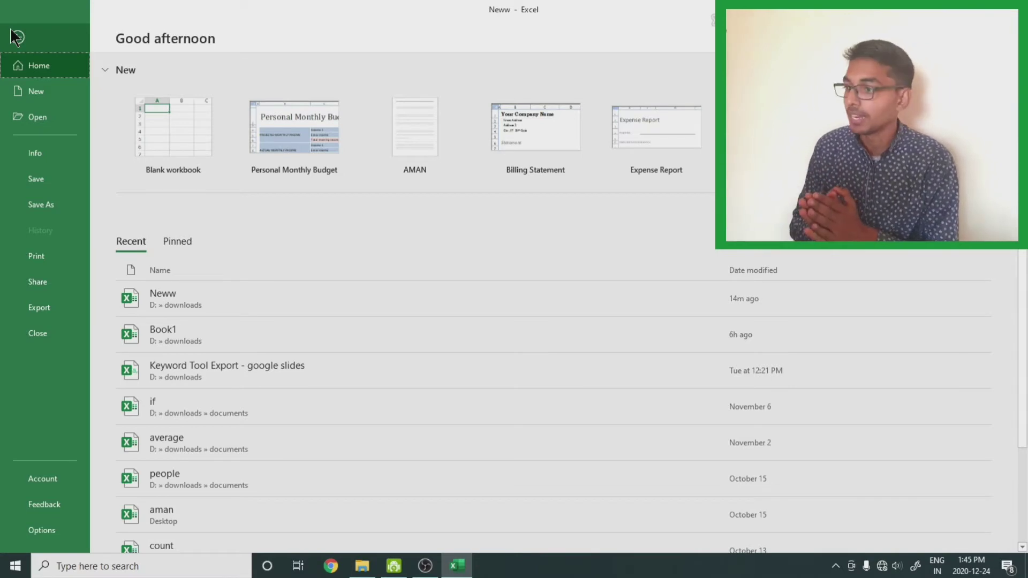
Open Excel Options and switch to the Customize Ribbon page
click(39, 534)
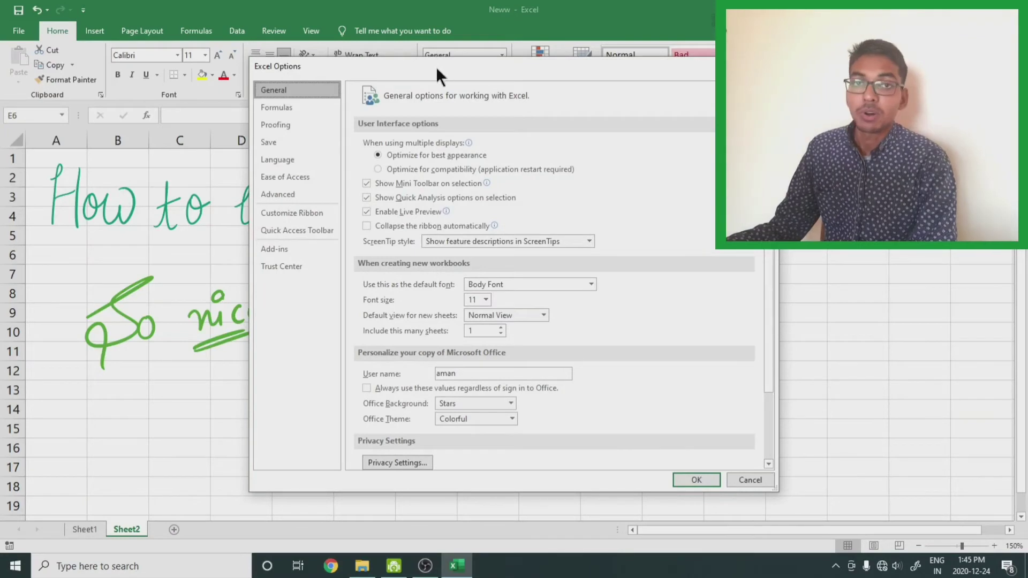
drag(445, 68, 432, 65)
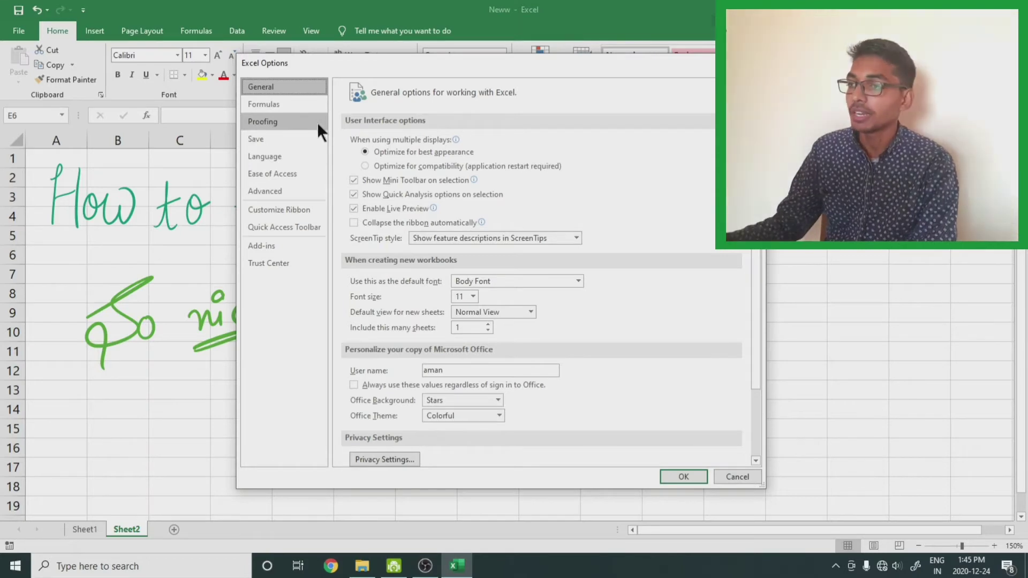
click(291, 209)
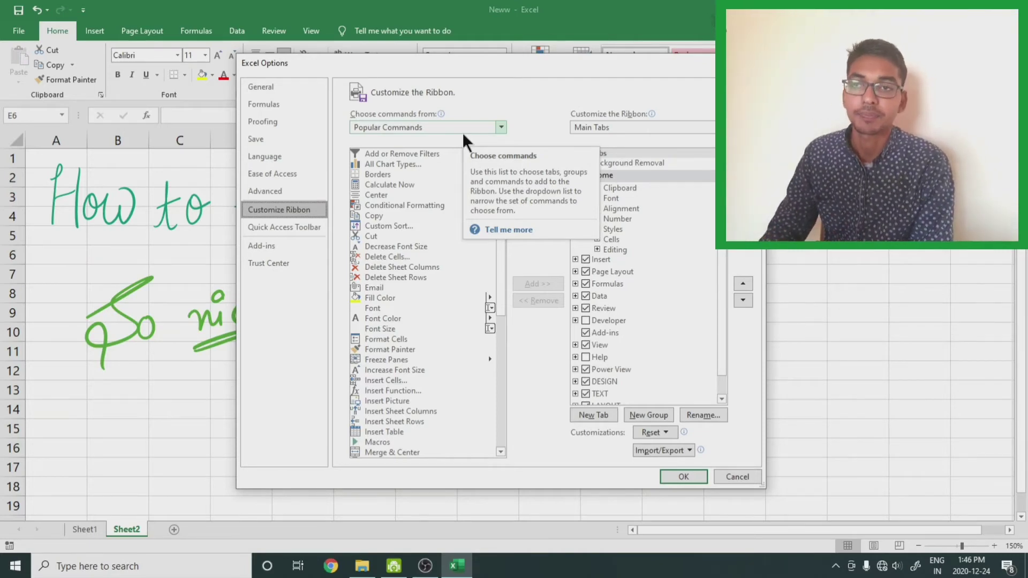
Add Ink Tools > Pens from All Tabs as a custom ribbon tab and confirm with OK
click(501, 128)
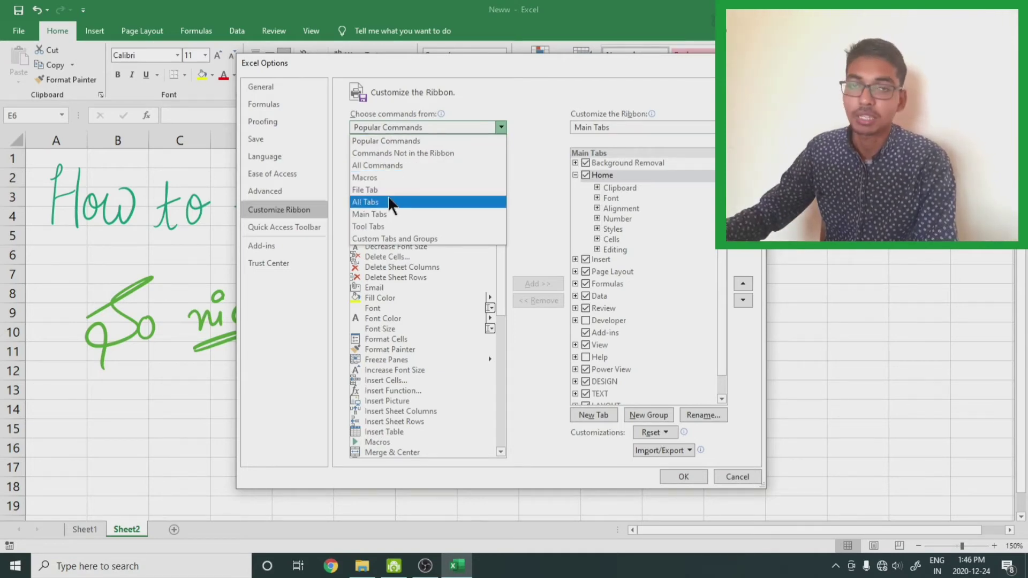
click(389, 202)
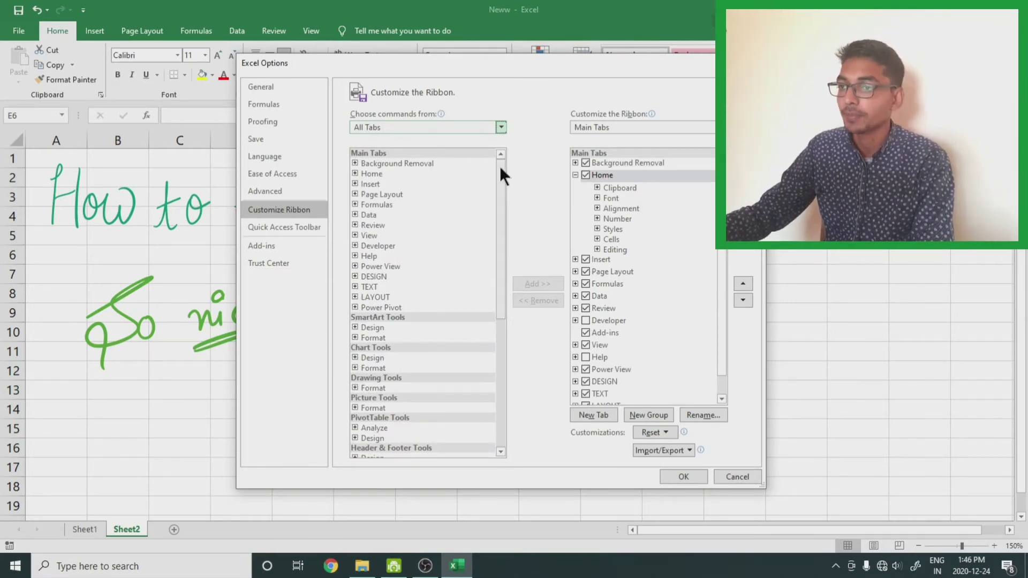
drag(500, 166, 494, 306)
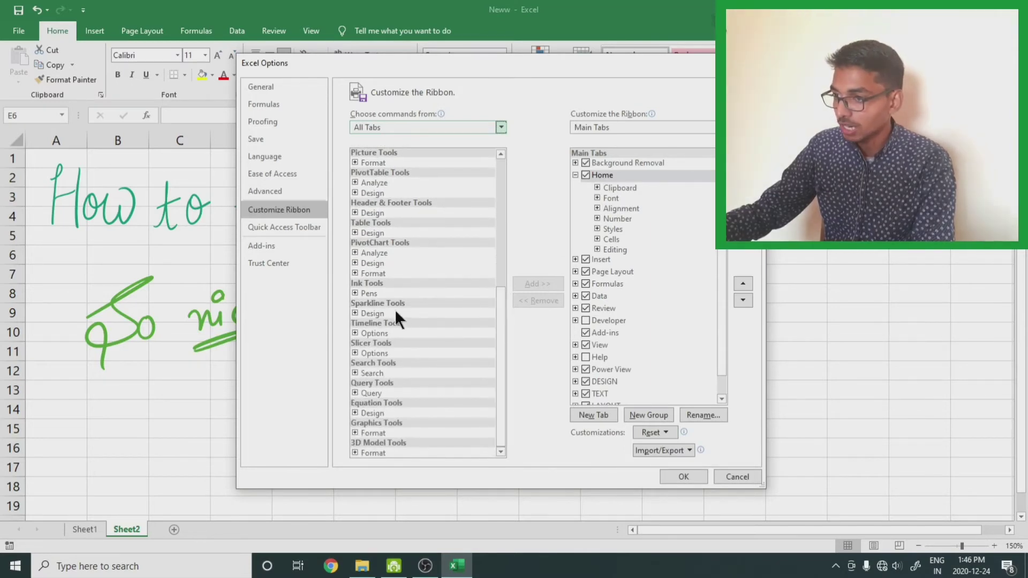
click(368, 292)
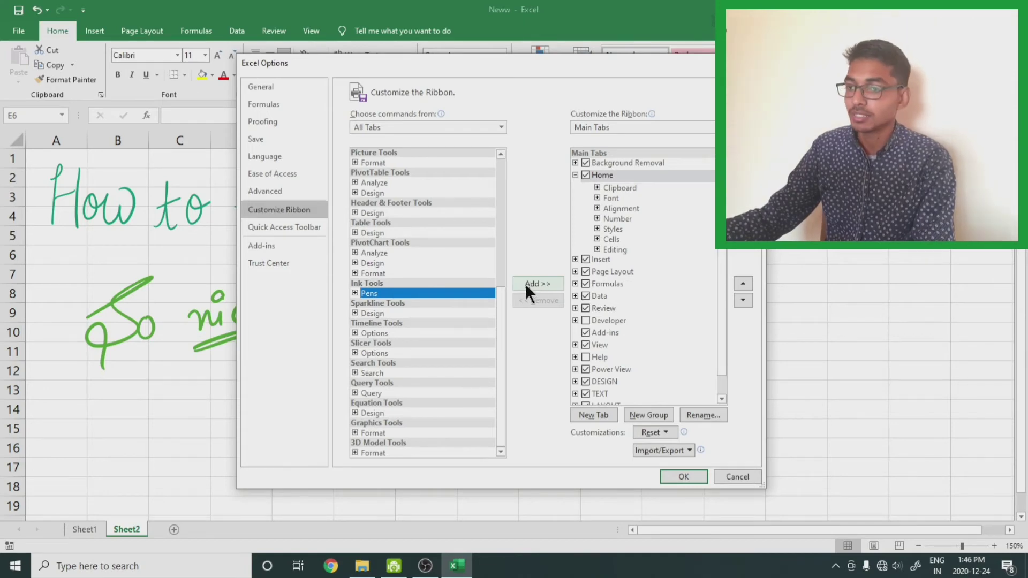
click(542, 282)
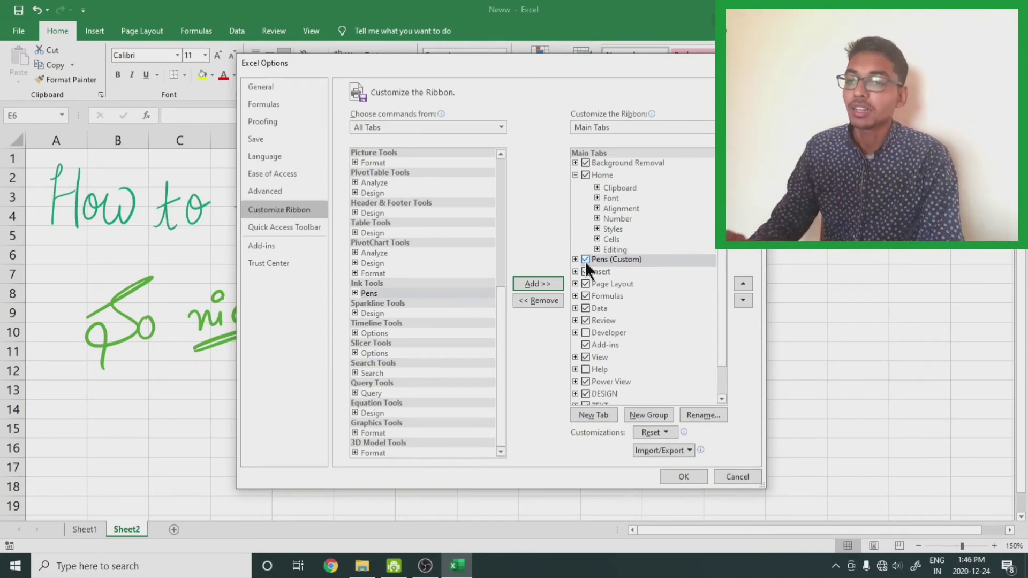
click(684, 476)
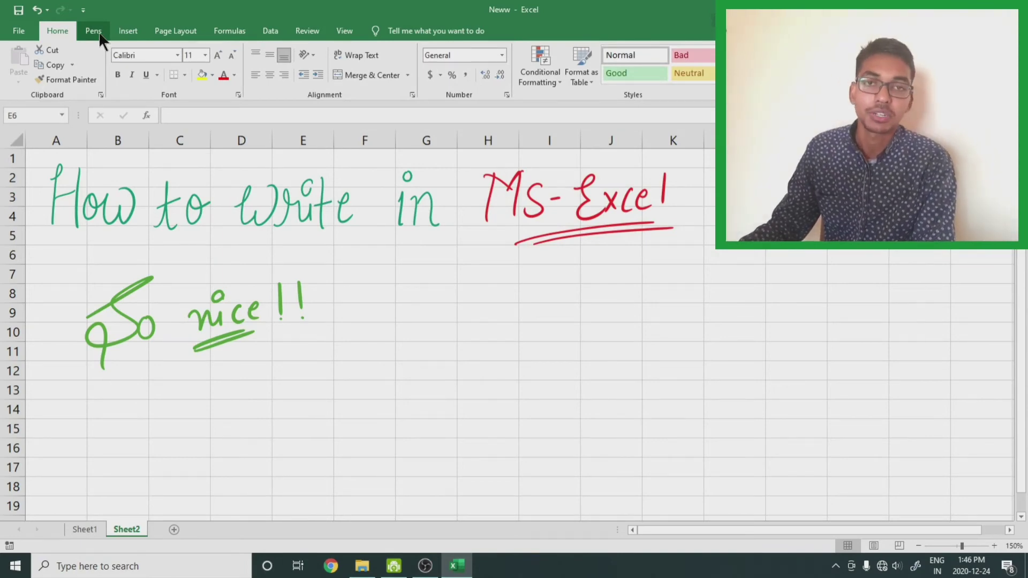
Turn on the Pen from the custom Pens tab with cyan ink at 3 pt thickness
click(95, 32)
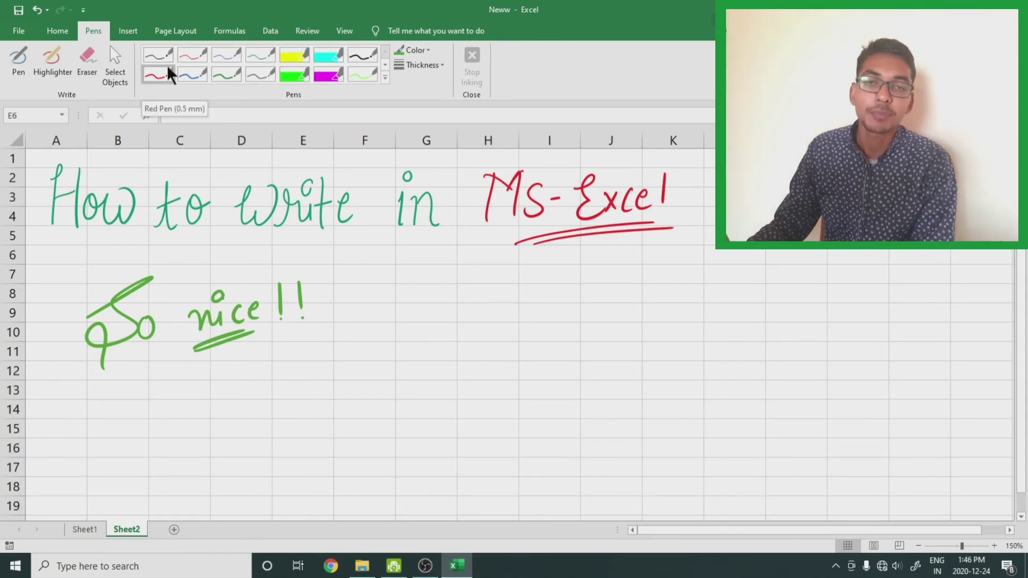
click(15, 74)
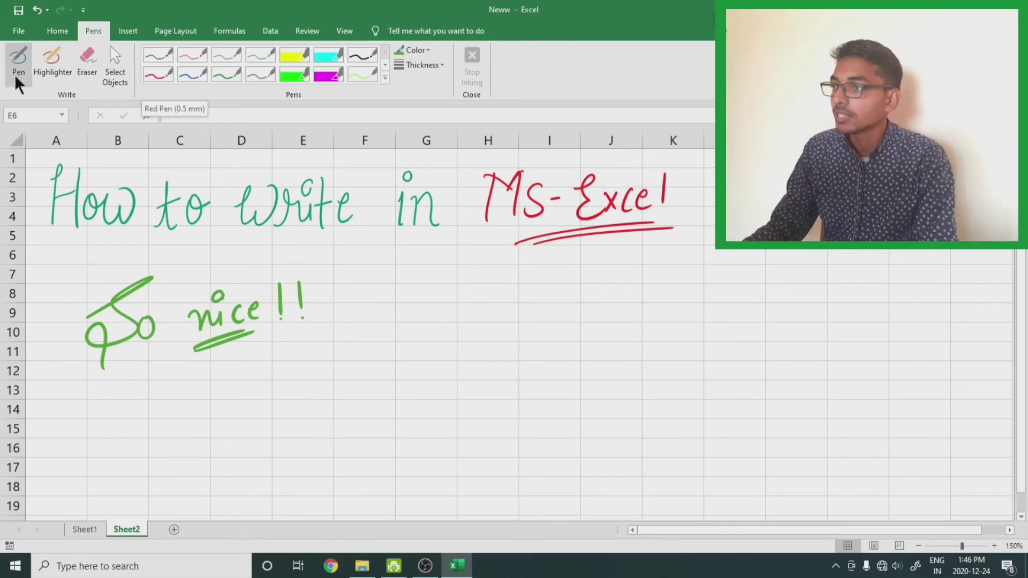
click(421, 50)
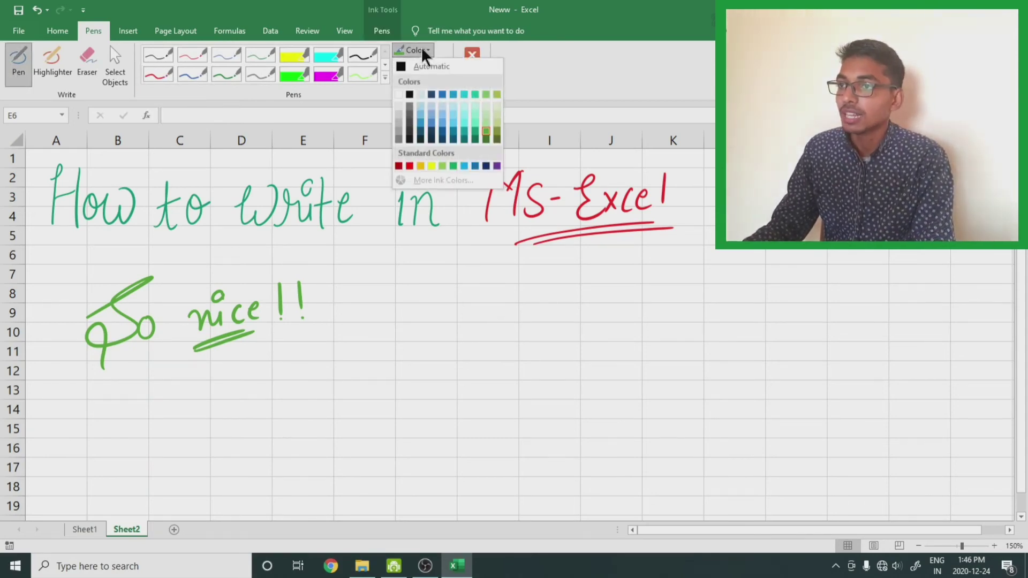
click(464, 122)
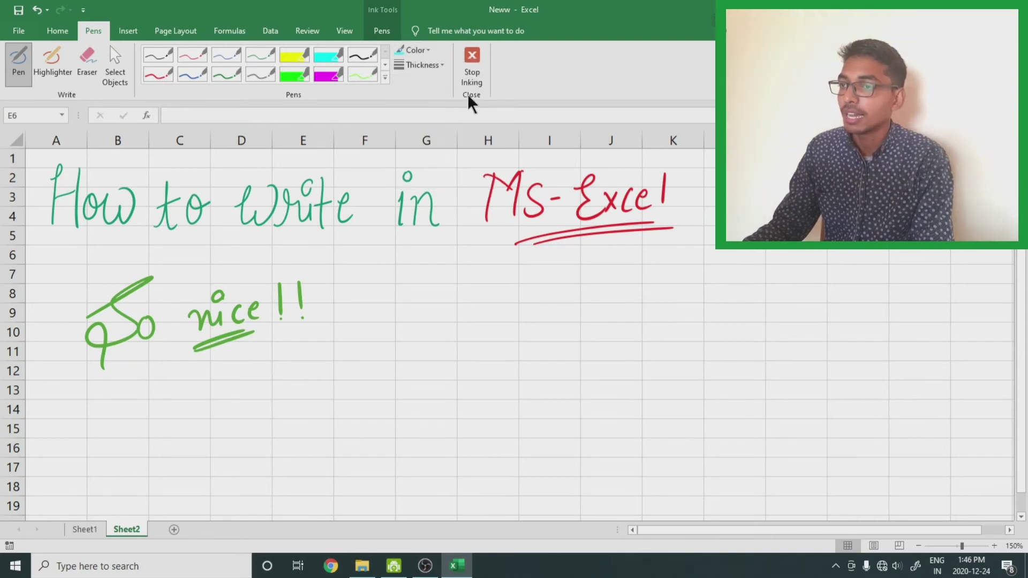
click(436, 65)
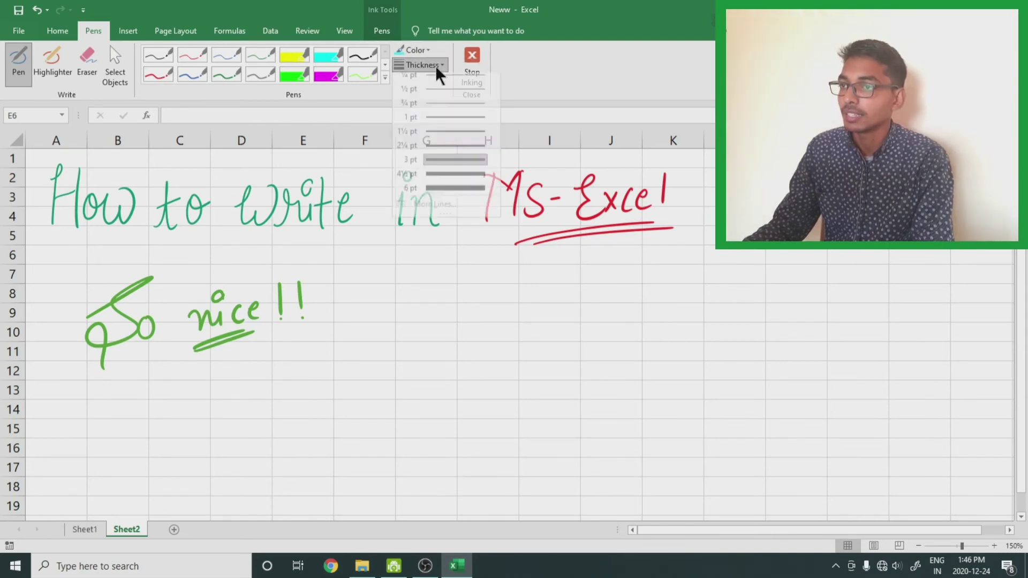
click(446, 165)
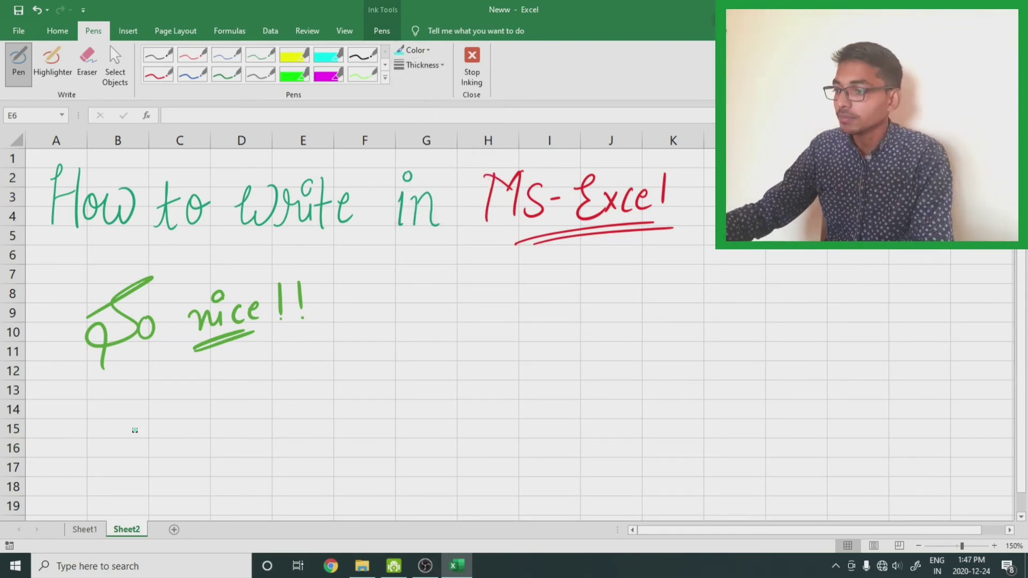
Write 'So, nice!!' in cyan ink in rows 13–17 and draw two underlines beneath it
mouse_move(133, 429)
mouse_down()
mouse_move(146, 431)
mouse_move(151, 467)
mouse_up()
mouse_move(185, 429)
mouse_down()
mouse_move(180, 445)
mouse_move(185, 427)
mouse_move(225, 444)
mouse_move(251, 444)
mouse_move(266, 426)
mouse_move(295, 427)
mouse_up()
click(209, 453)
click(251, 400)
click(296, 447)
drag(318, 381, 319, 413)
click(319, 432)
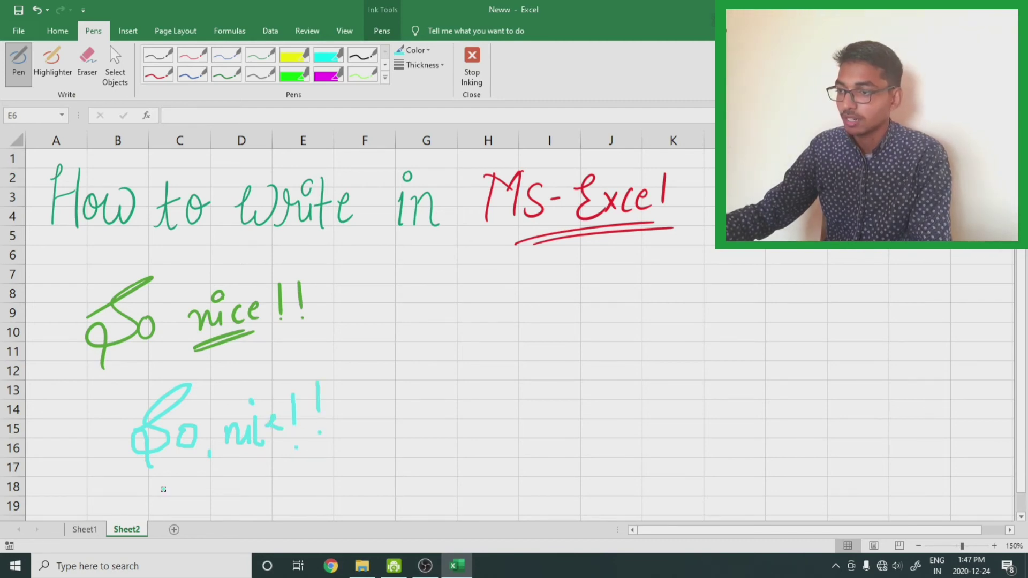
drag(177, 475, 367, 430)
drag(207, 489, 297, 476)
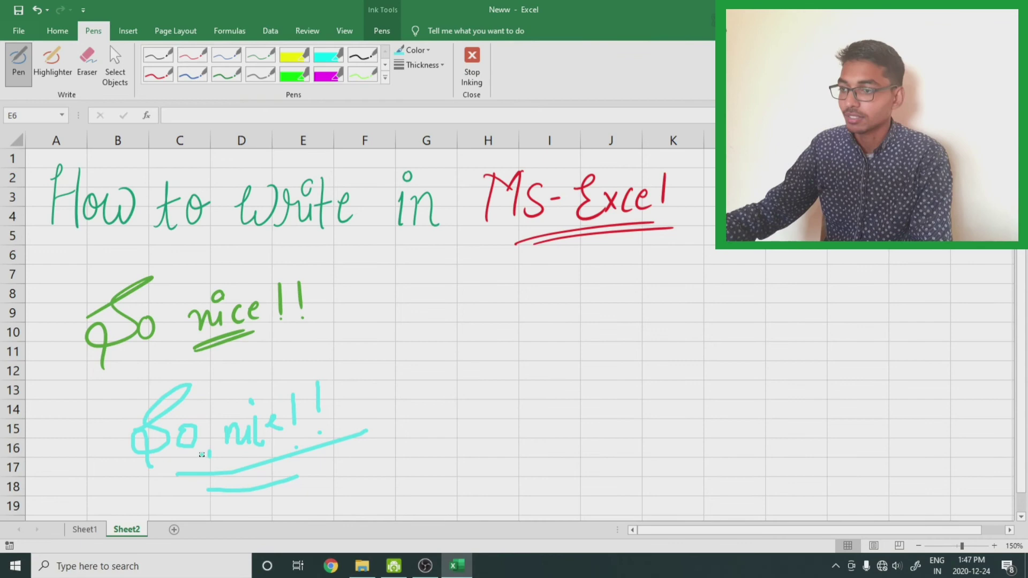